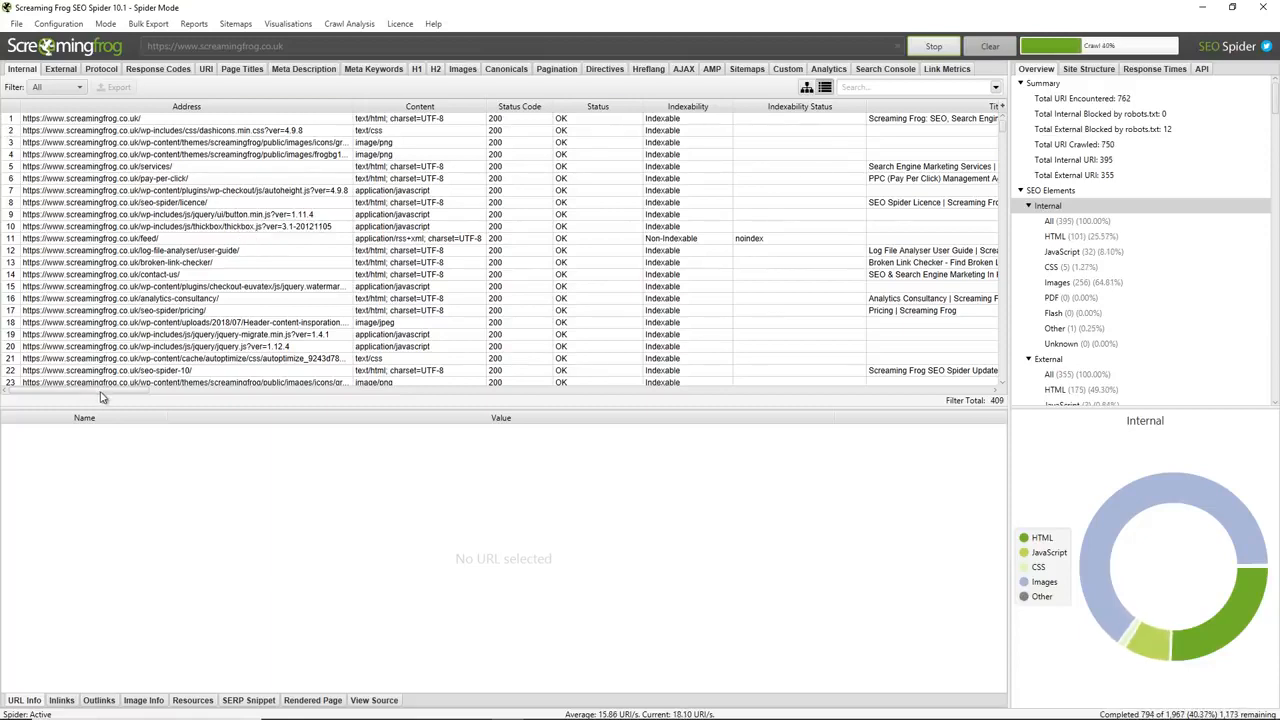
Step: Examine the /pay-per-click/ page's inlinks, outlinks, image info, resources and SERP snippet, and the homepage's URL info
drag(100, 396, 50, 403)
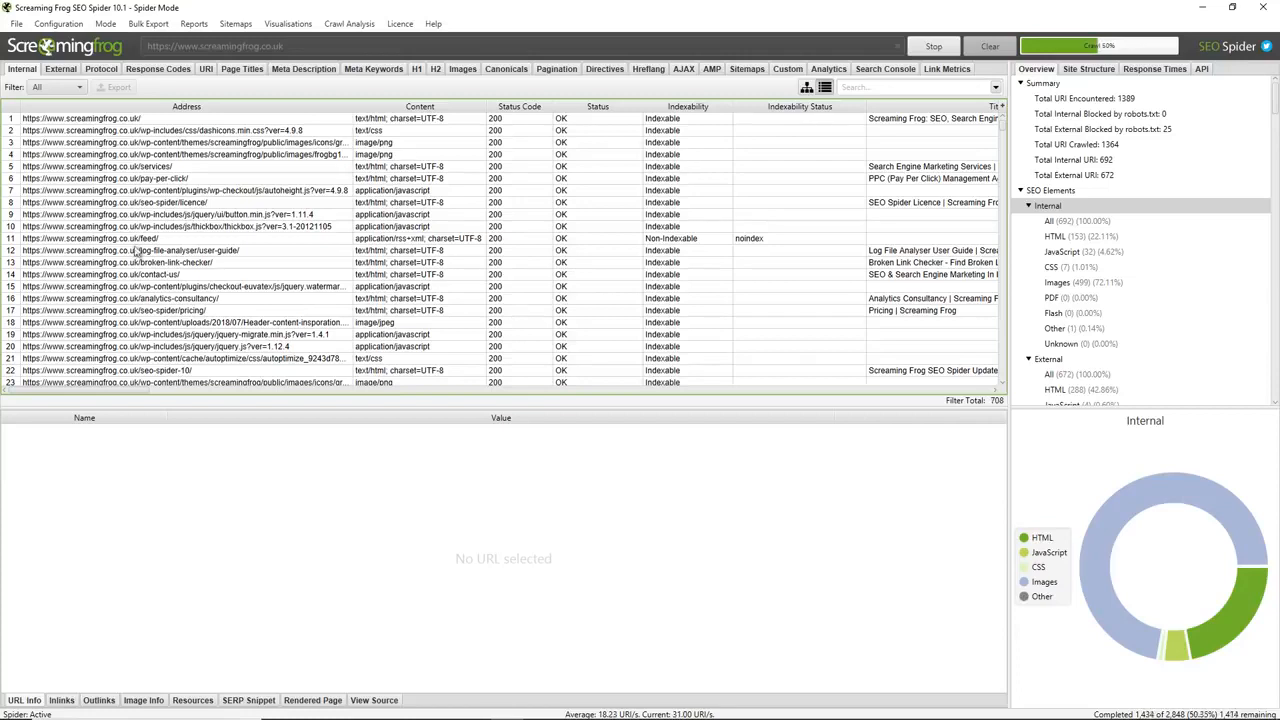
click(16, 179)
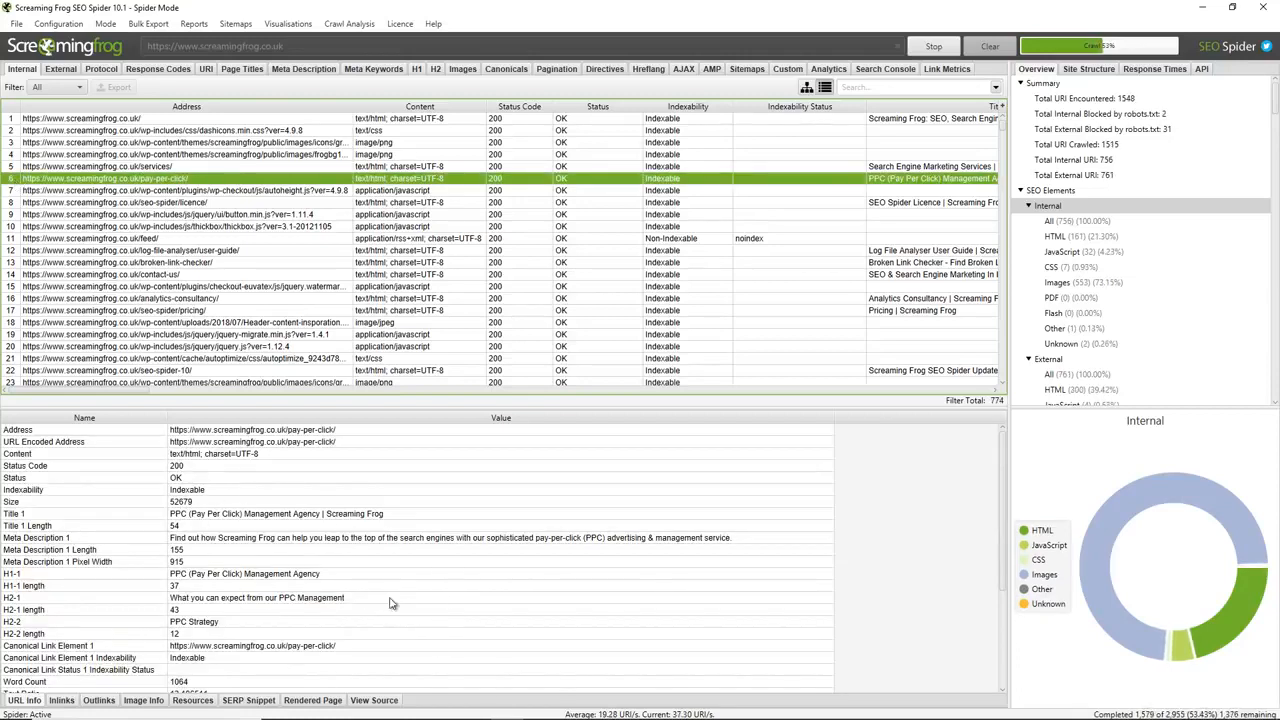
click(72, 703)
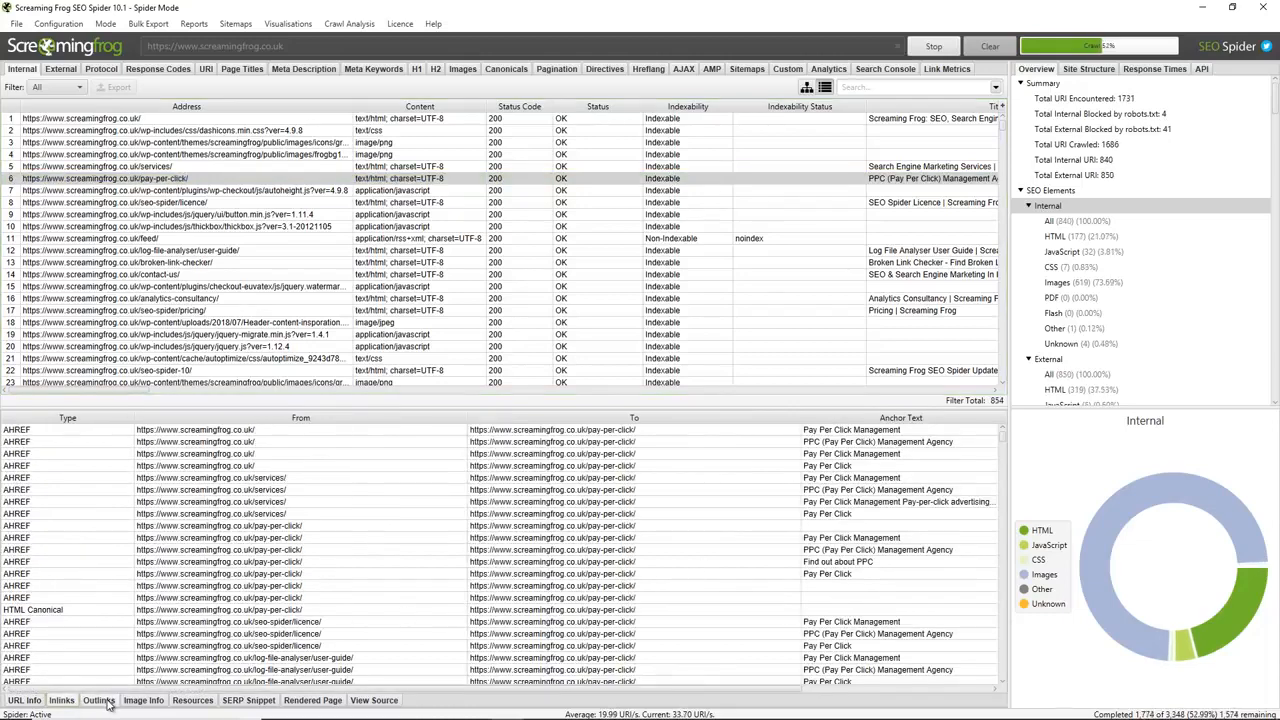
click(99, 700)
click(143, 700)
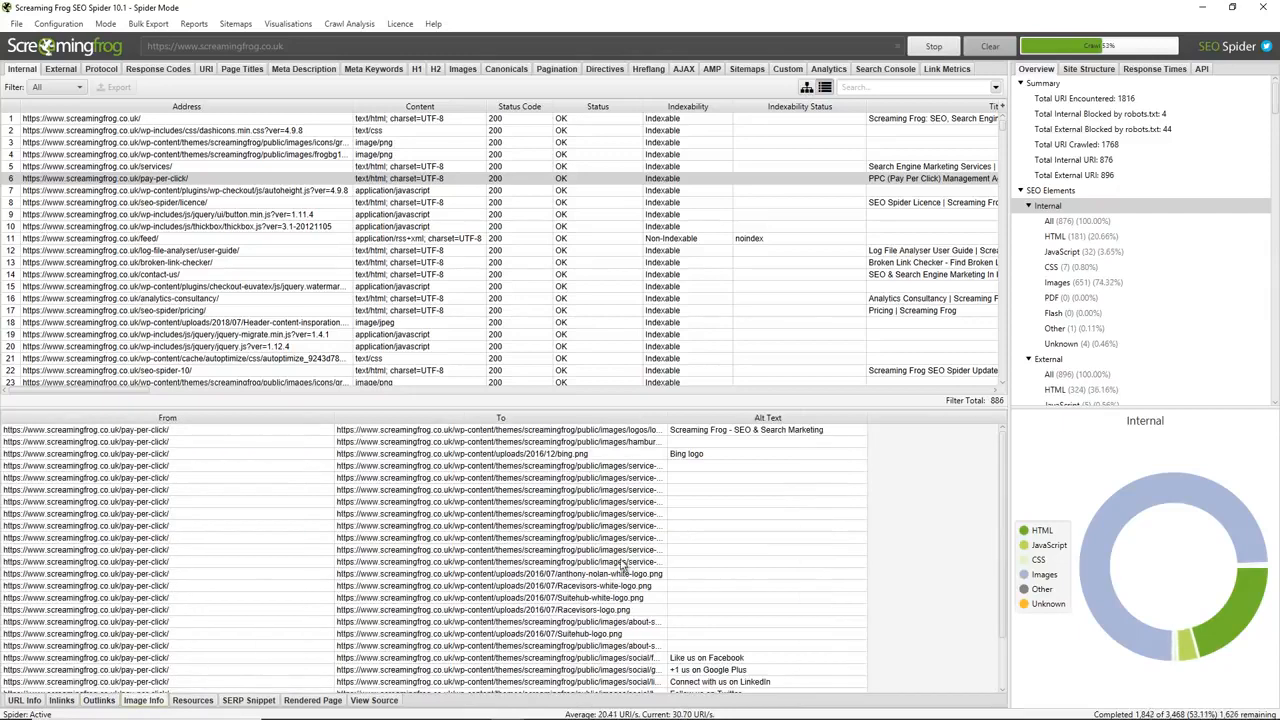
click(200, 700)
click(248, 703)
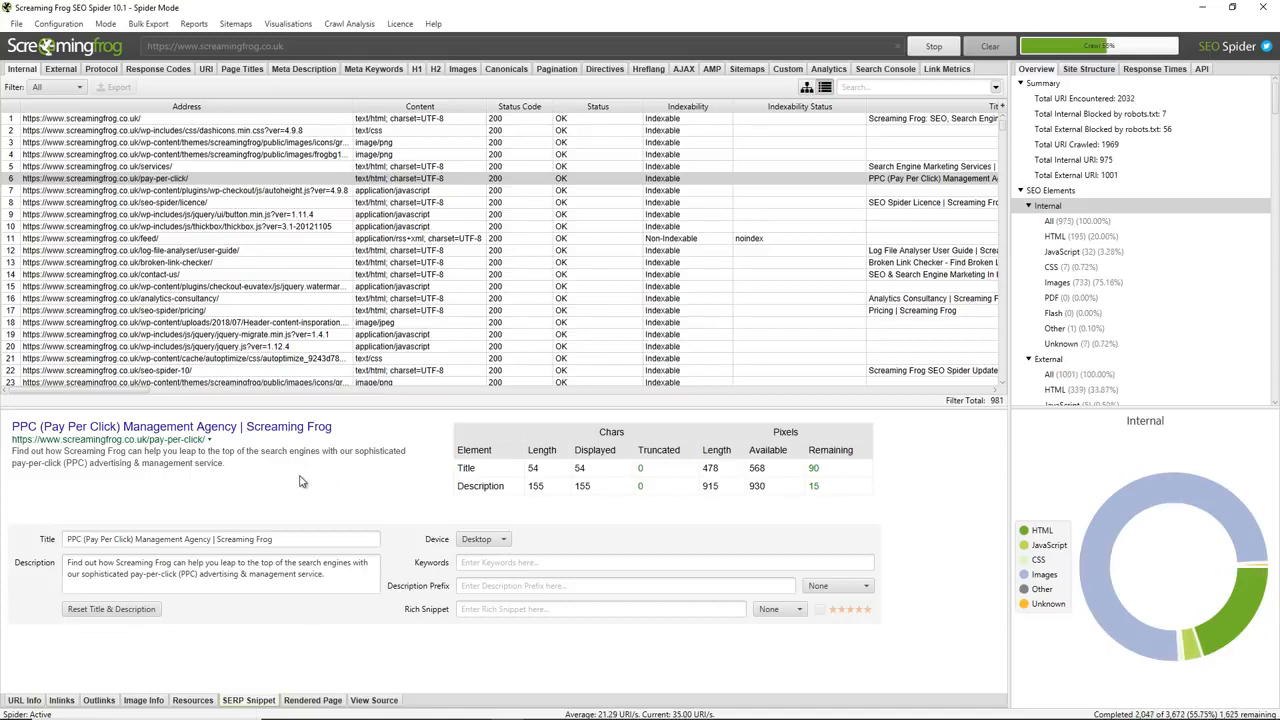
click(12, 119)
click(28, 700)
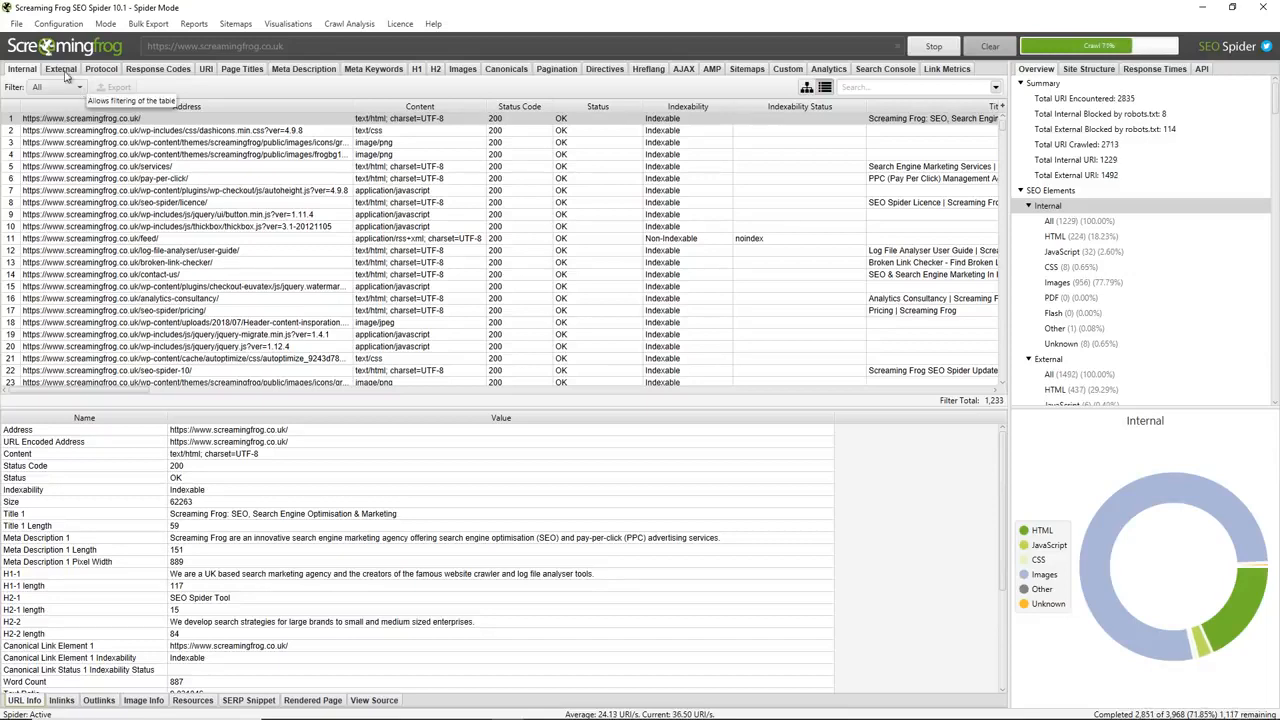
Step: View the external URLs and the protocol data with its HTTP and HTTPS filter options
click(61, 70)
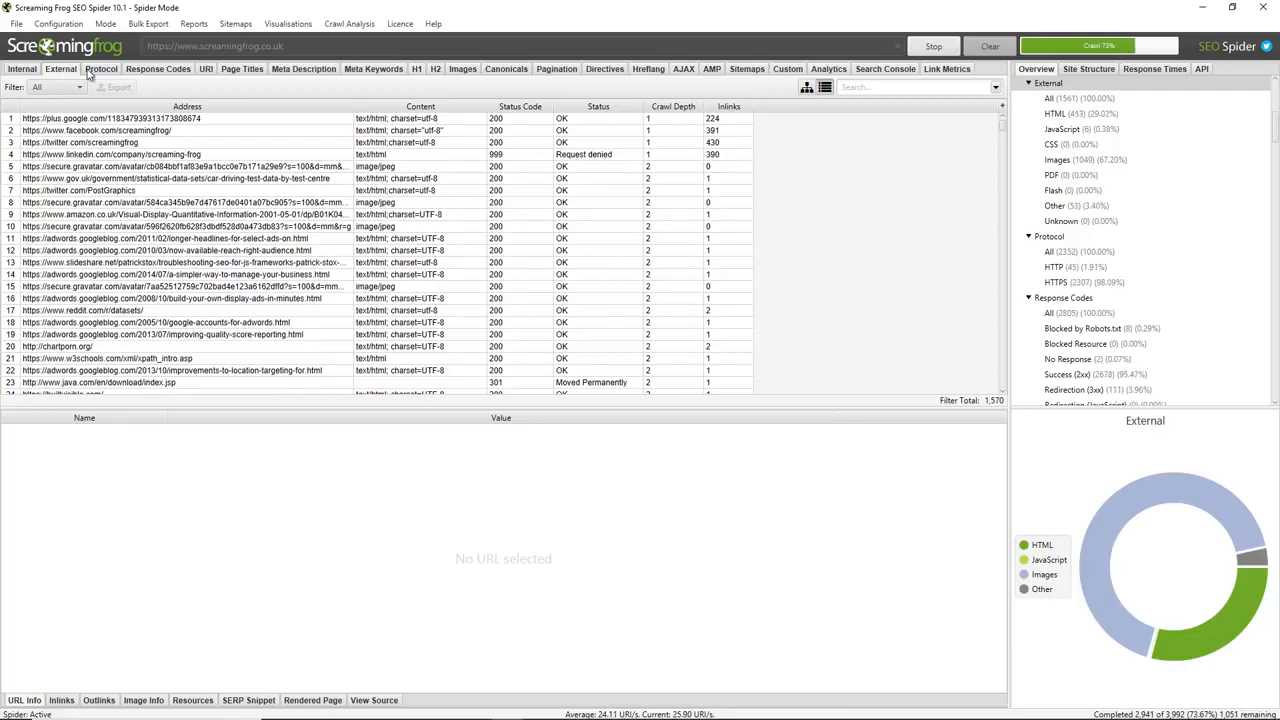
click(92, 70)
click(68, 88)
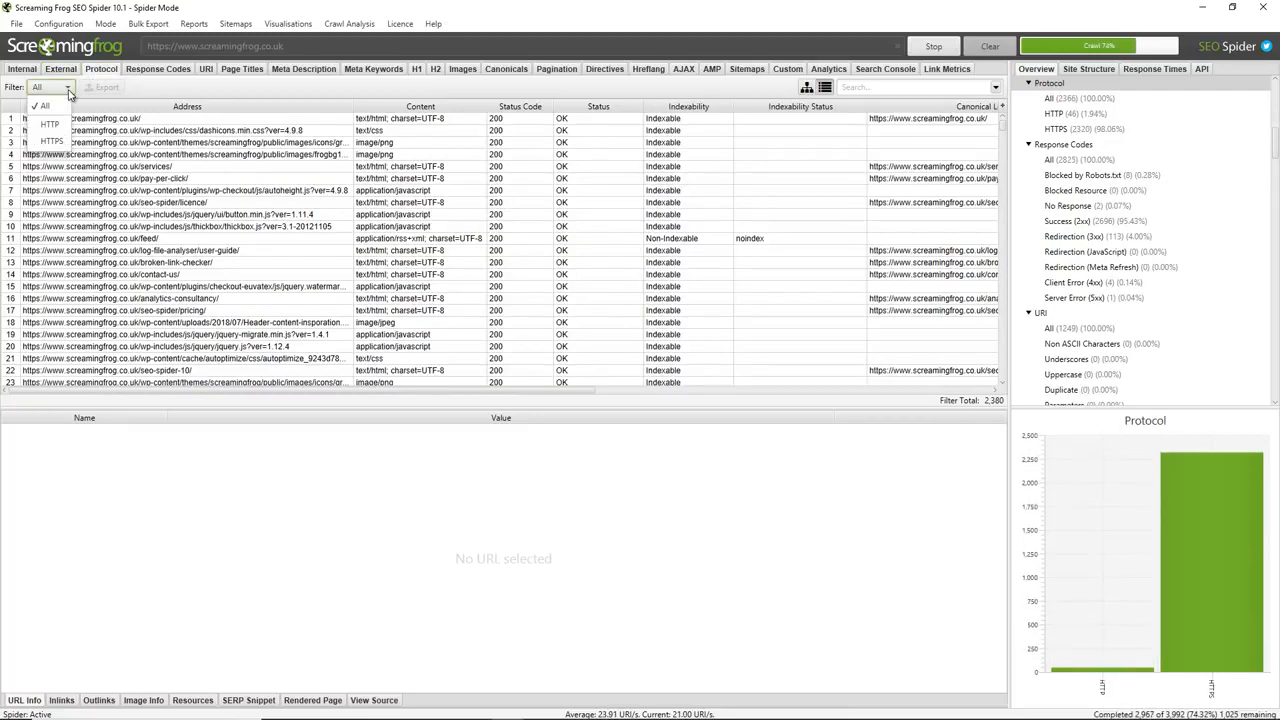
Step: Filter the response codes to Client Error (4xx) and view the inlinks of the broken microsoft.com URL
click(158, 70)
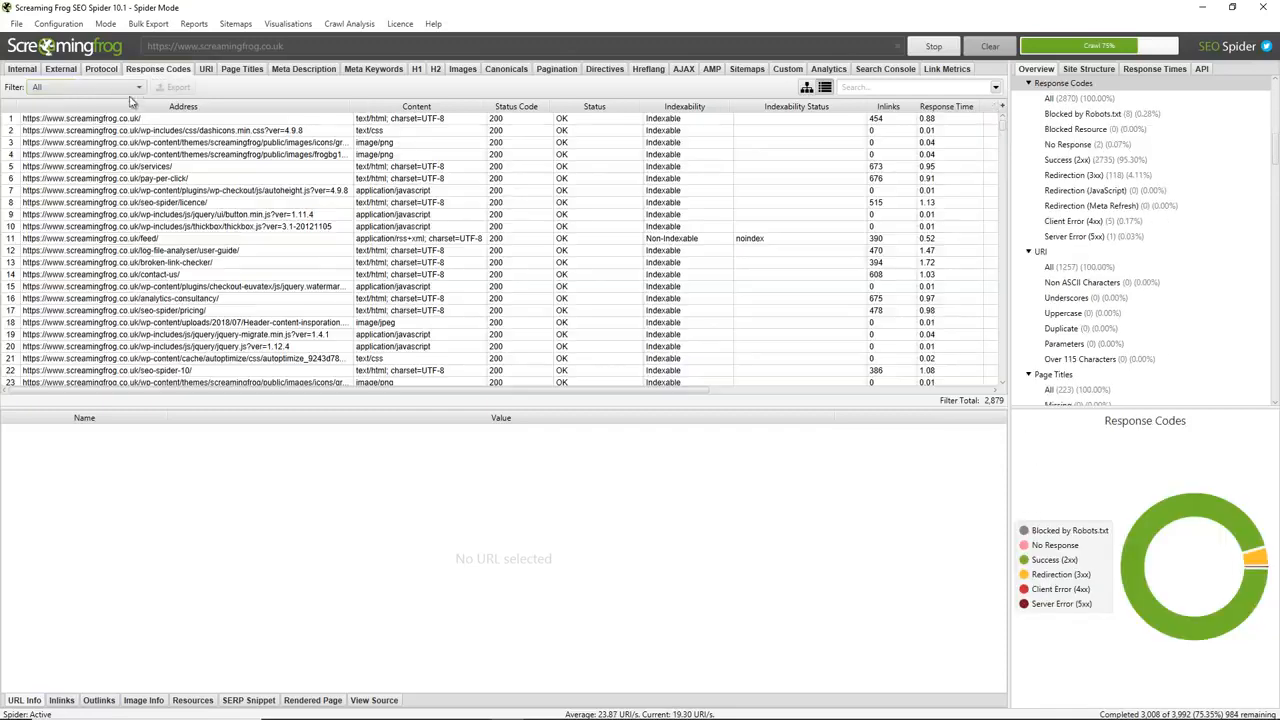
click(119, 91)
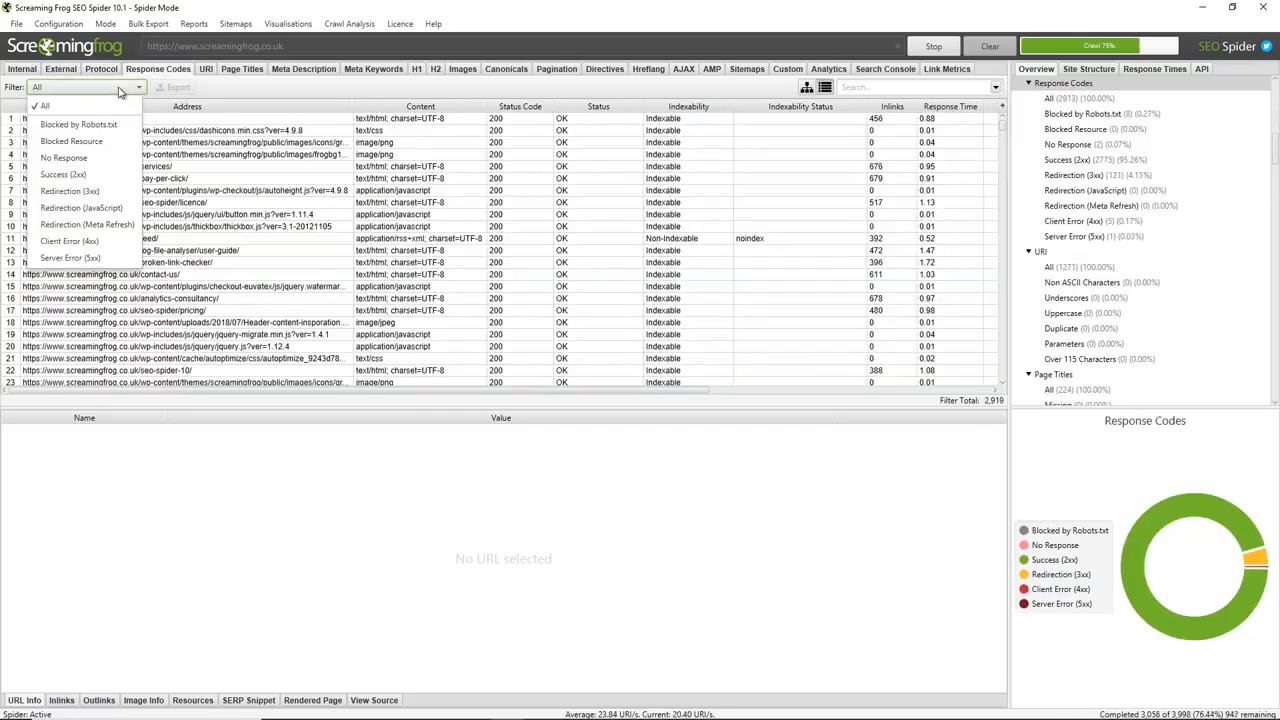
click(113, 241)
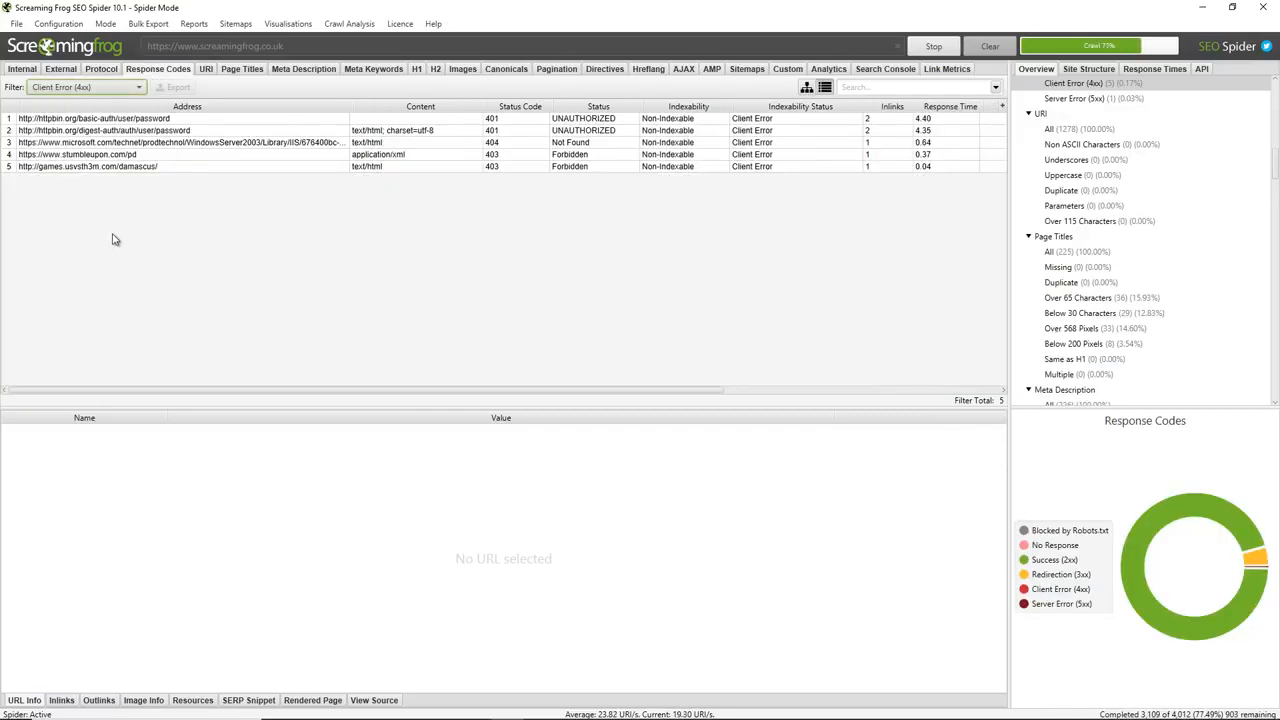
click(156, 146)
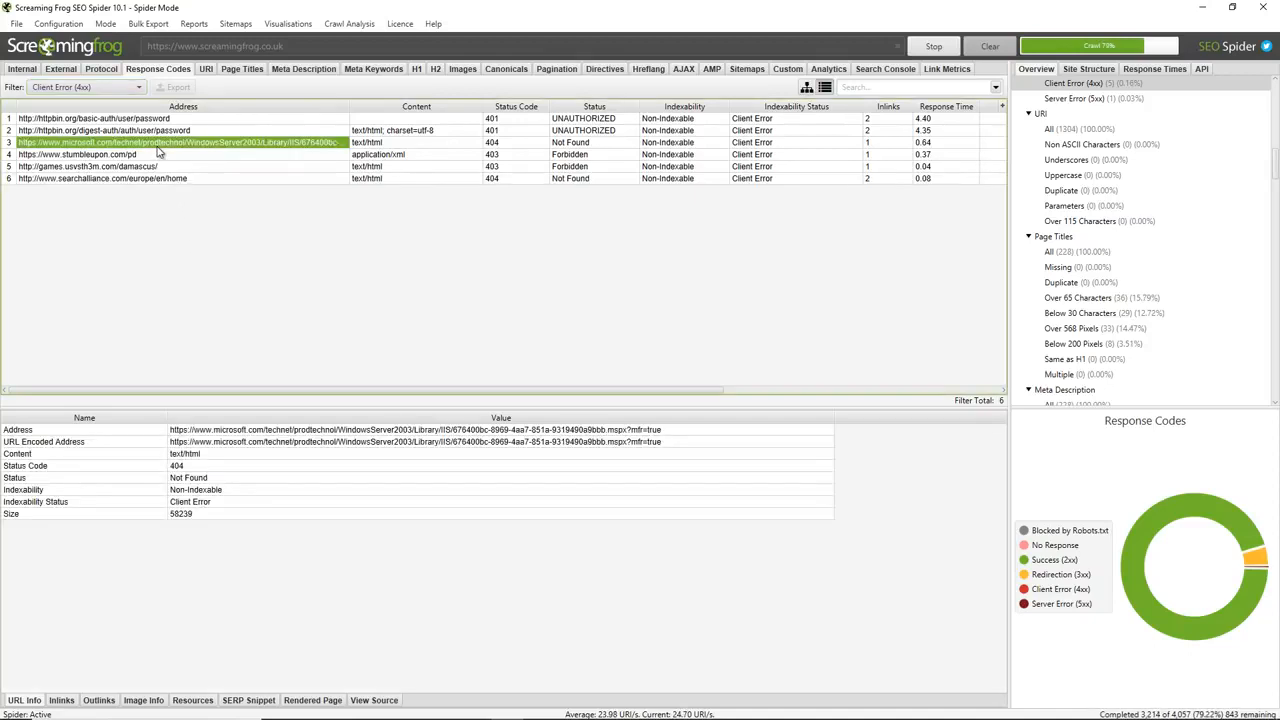
click(62, 701)
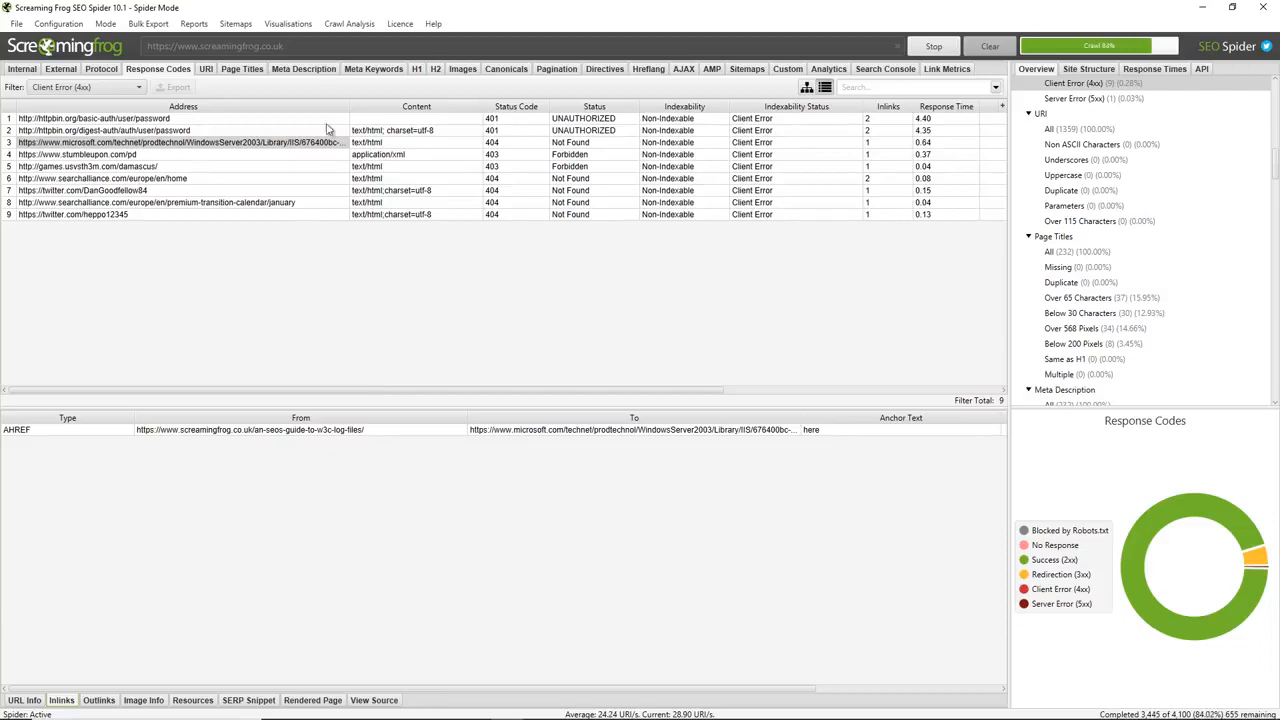
Step: Review the filter options available for the crawl's URI data and page titles
click(206, 69)
click(118, 87)
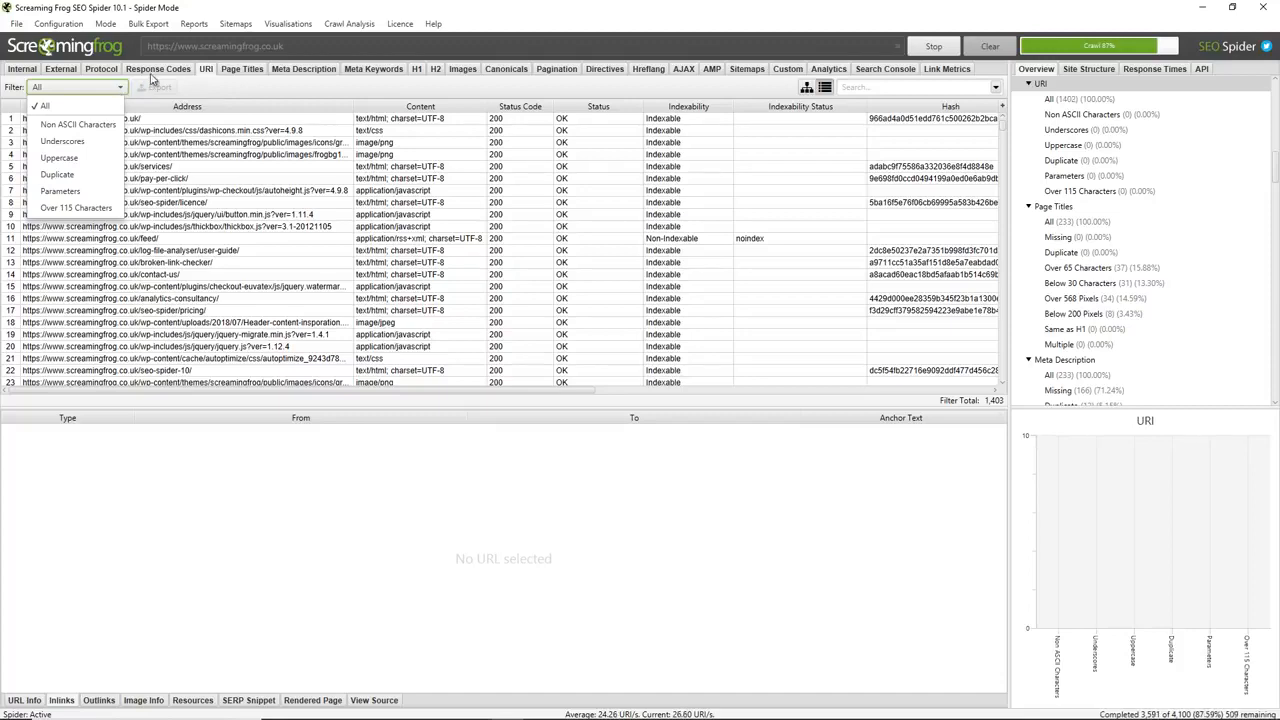
click(243, 70)
click(116, 90)
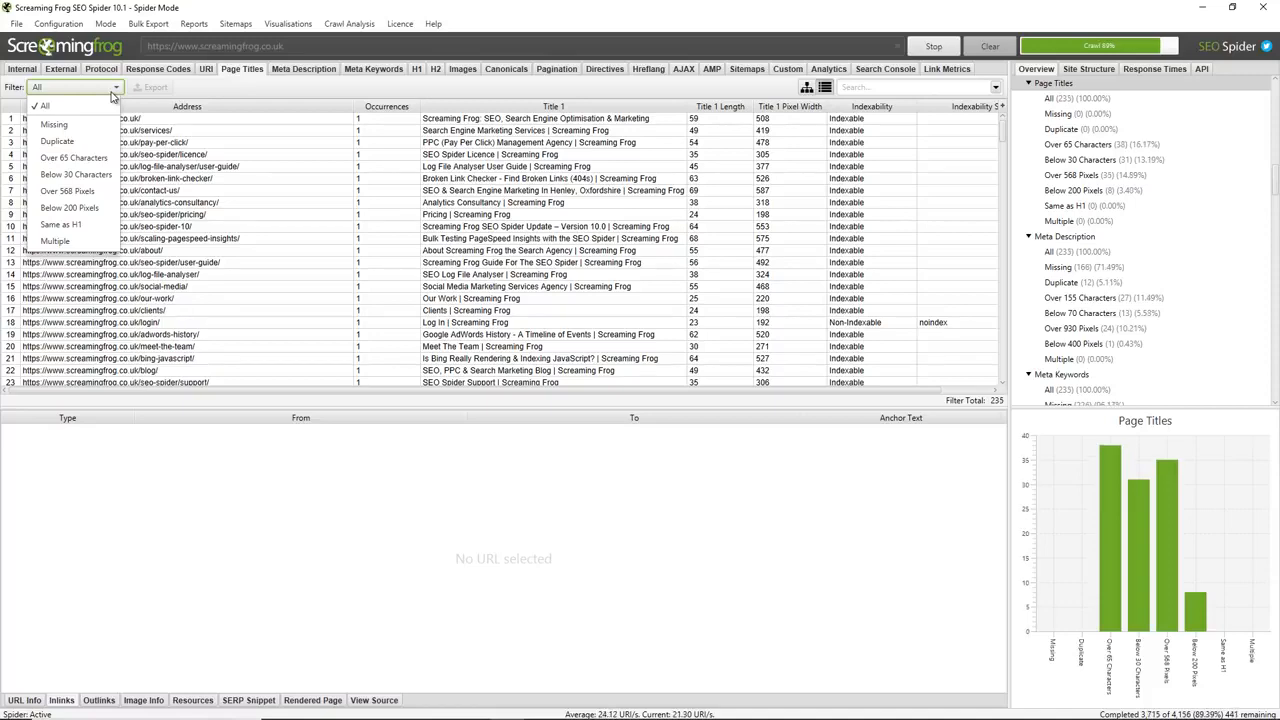
Step: Review the filter options available for the meta descriptions and H1 headings
click(278, 79)
click(278, 71)
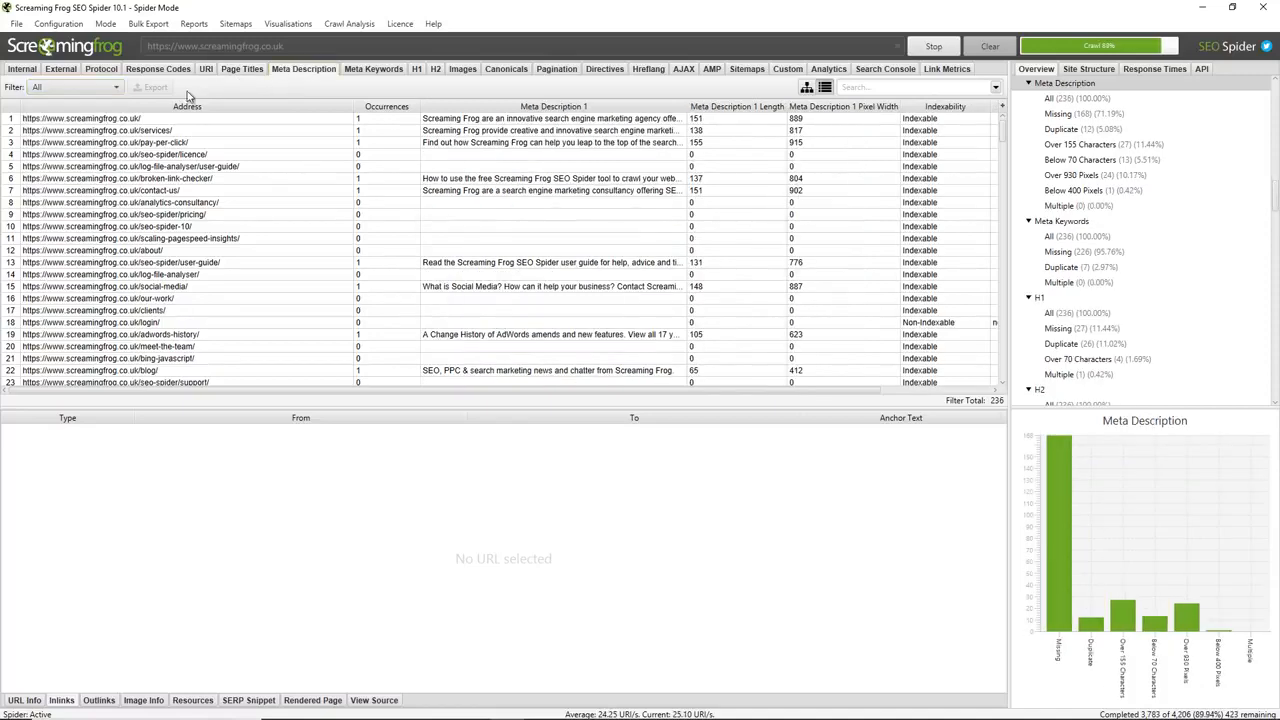
click(104, 89)
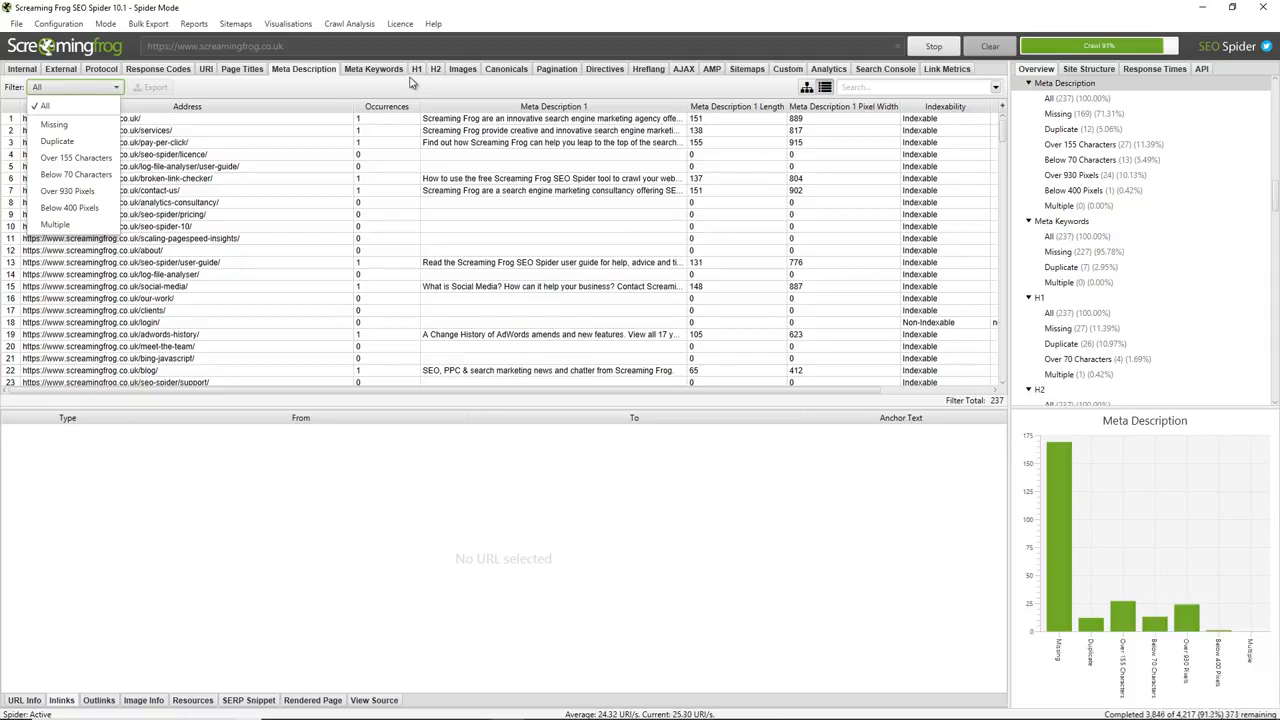
click(410, 79)
click(417, 69)
click(86, 91)
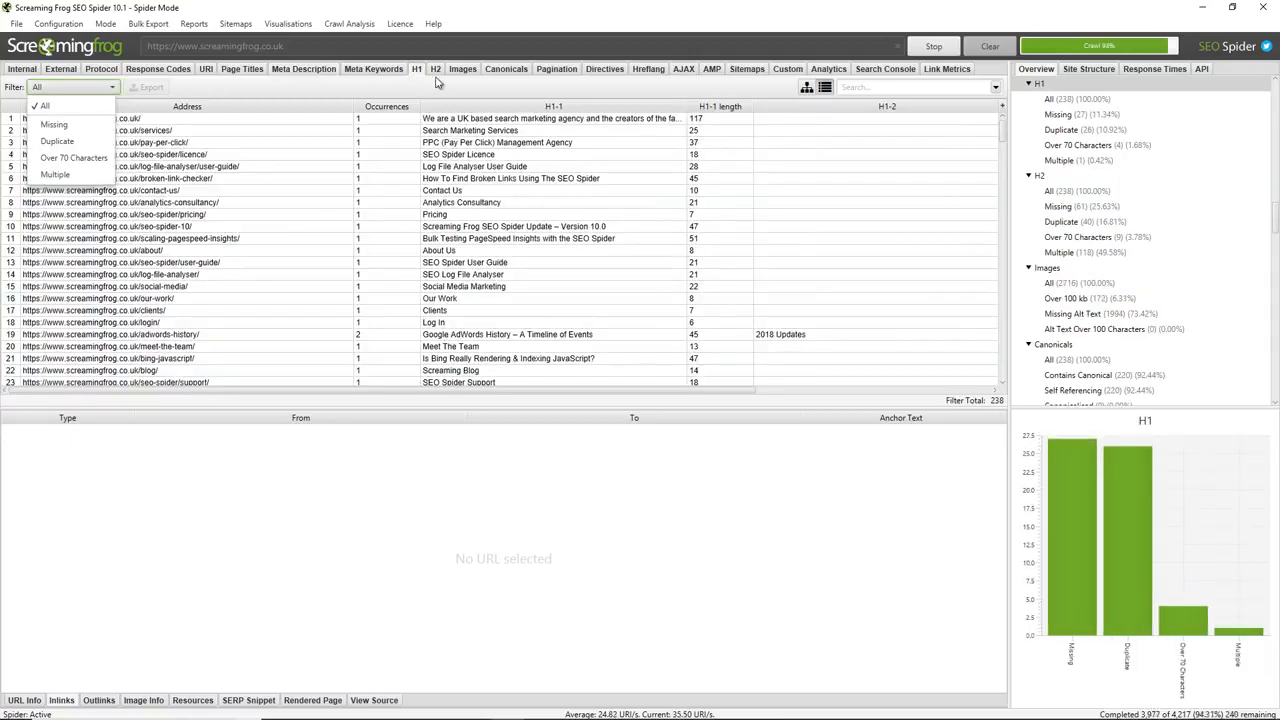
Step: Review the filter options available for the crawled images and canonicals
click(461, 71)
click(137, 90)
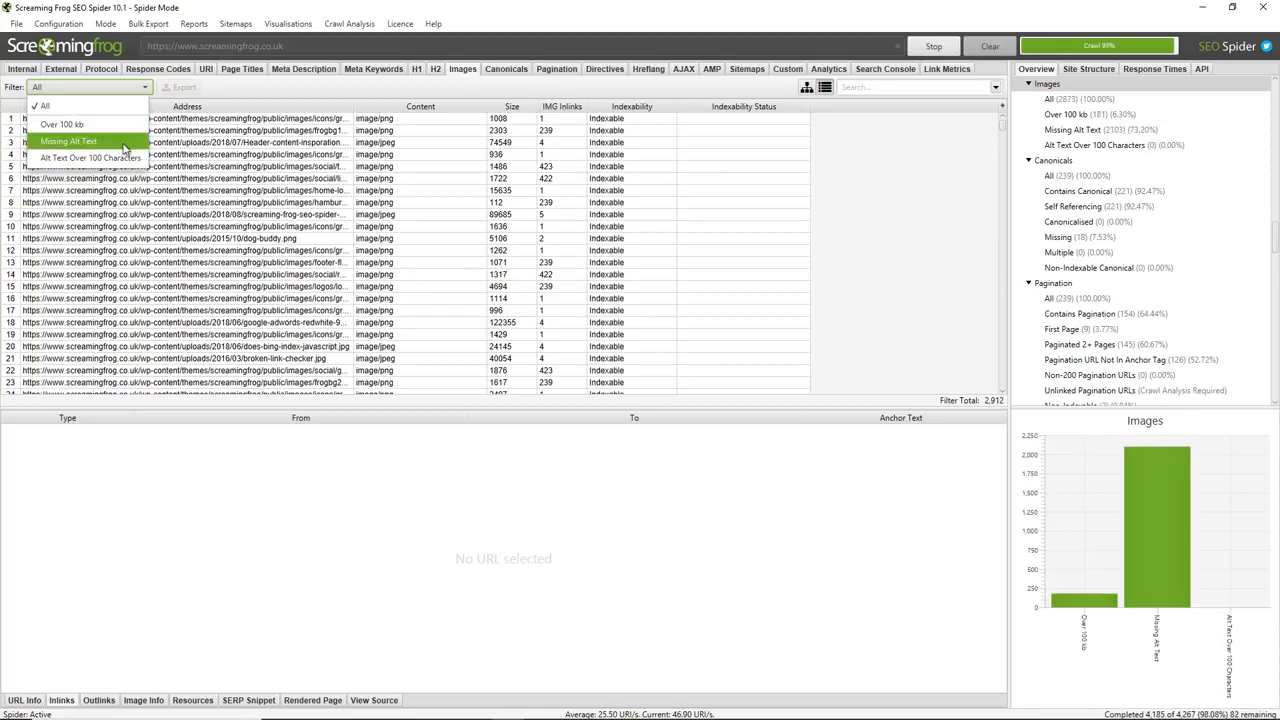
click(506, 69)
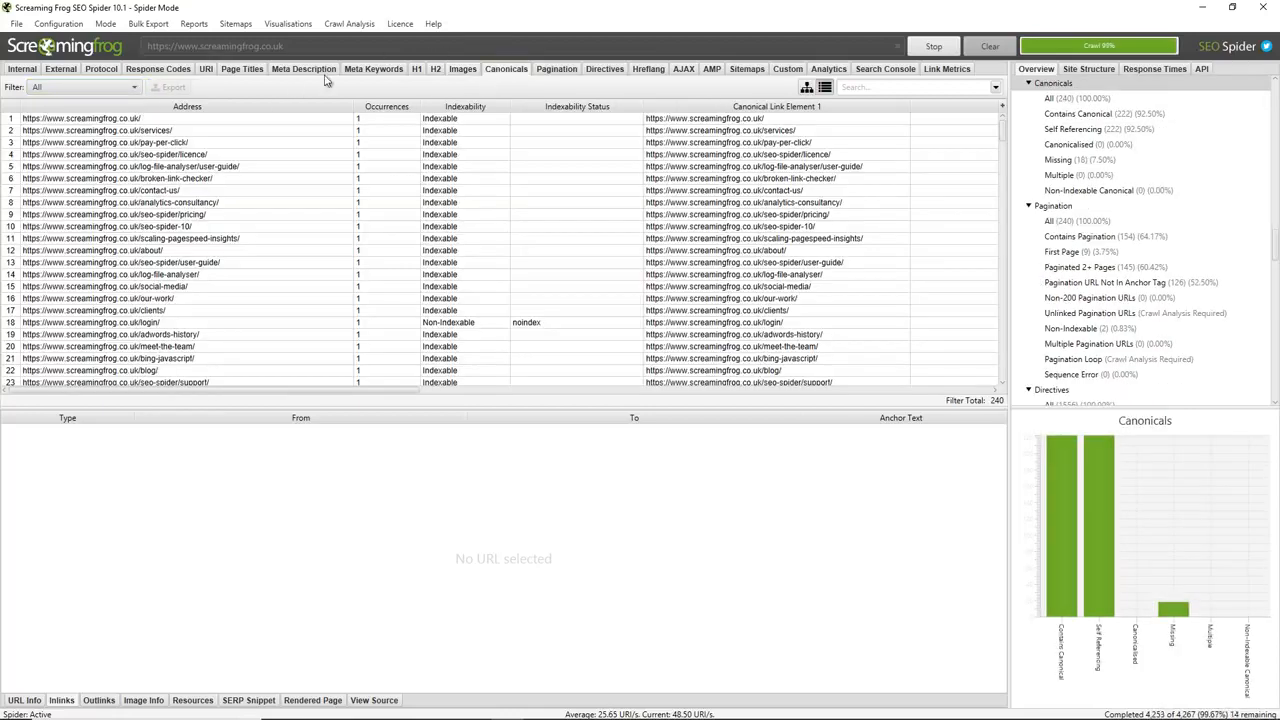
click(120, 88)
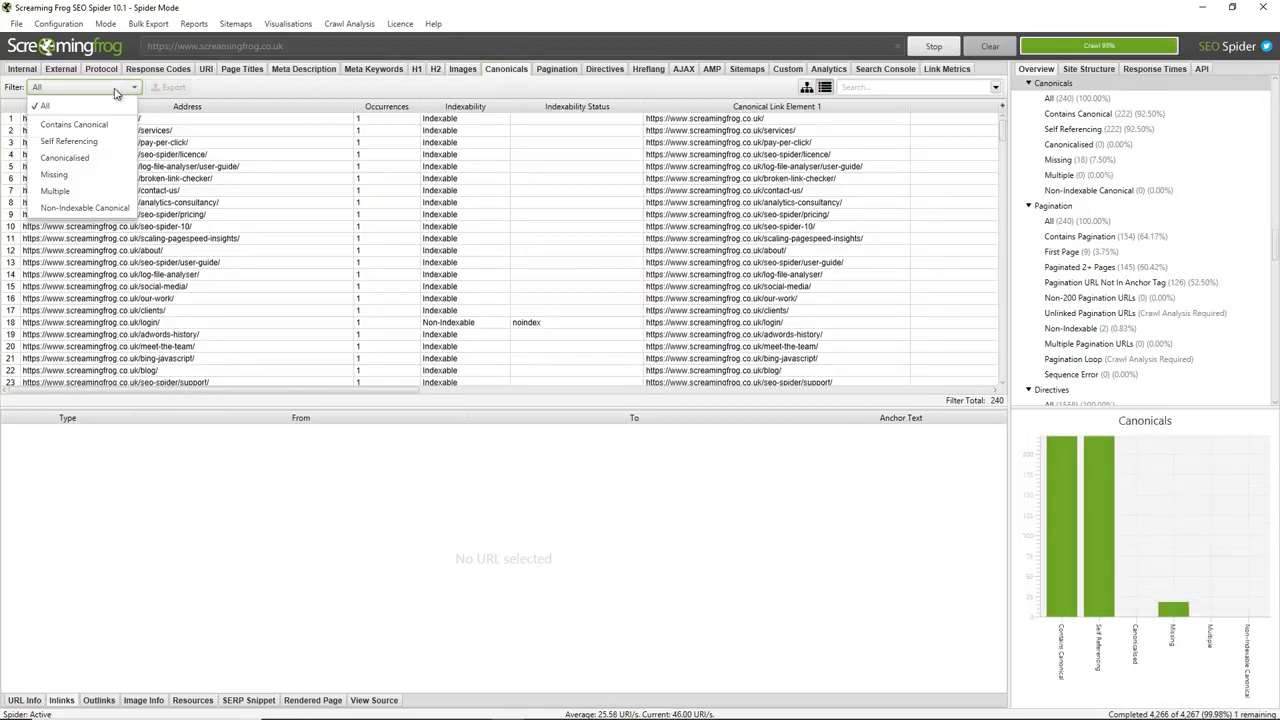
Step: View the pagination data and the filter options available for directives
click(556, 69)
click(604, 69)
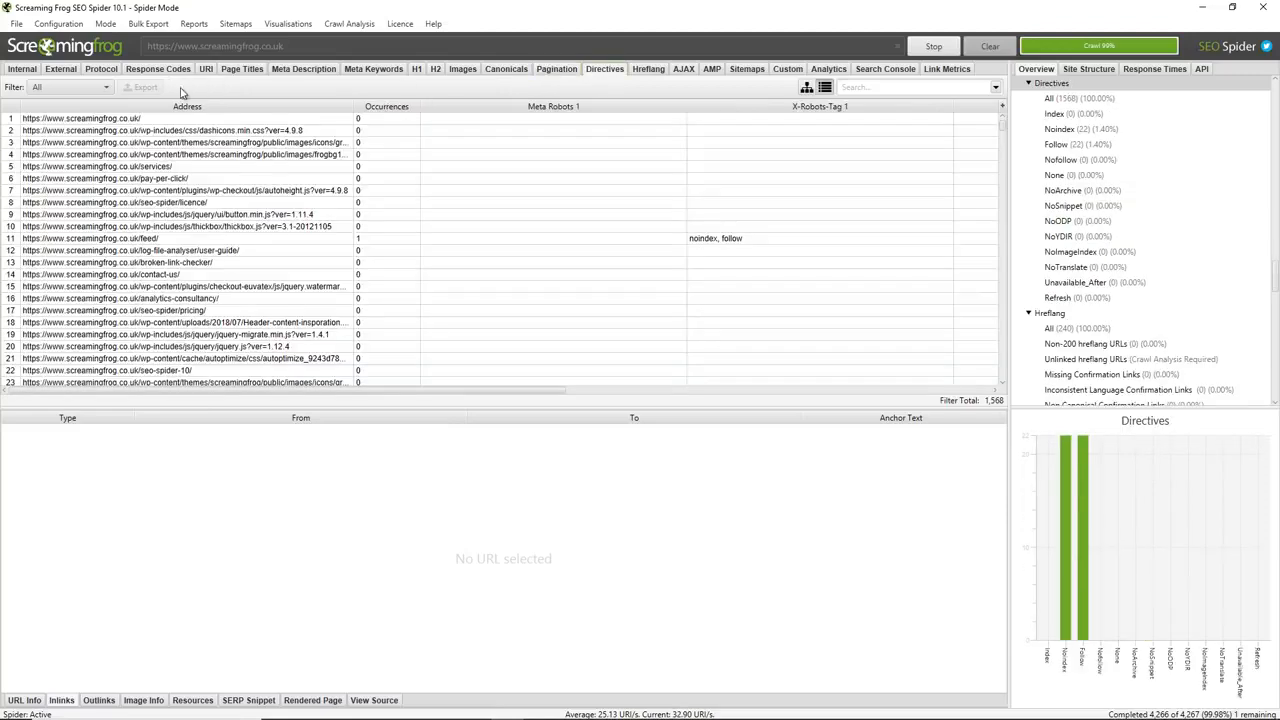
click(92, 89)
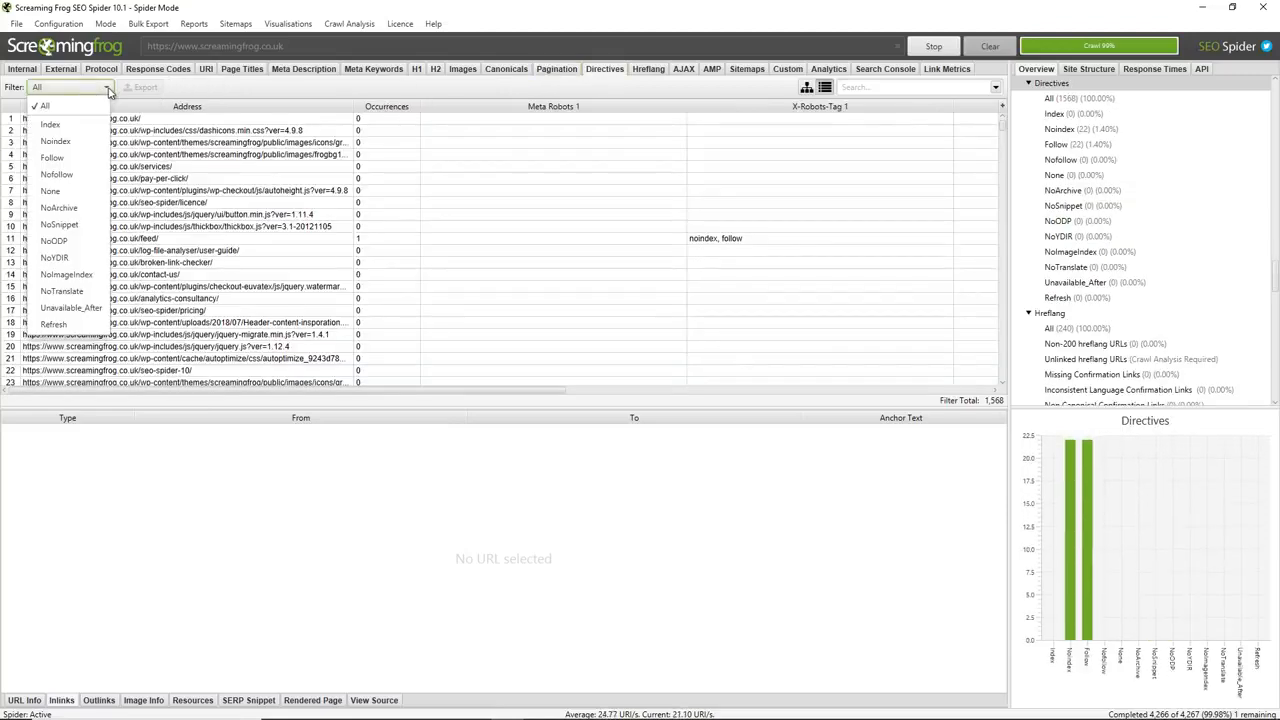
click(625, 28)
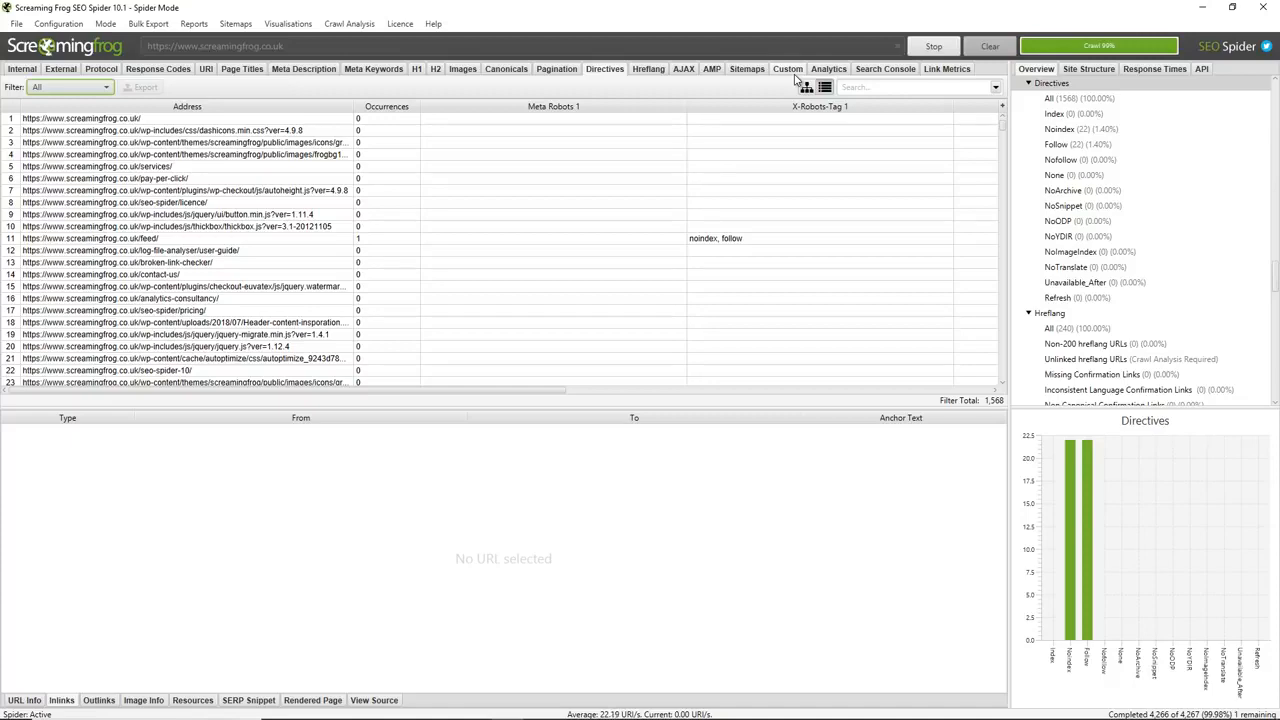
Step: Return to the internal URLs and show the homepage's URL info
click(34, 71)
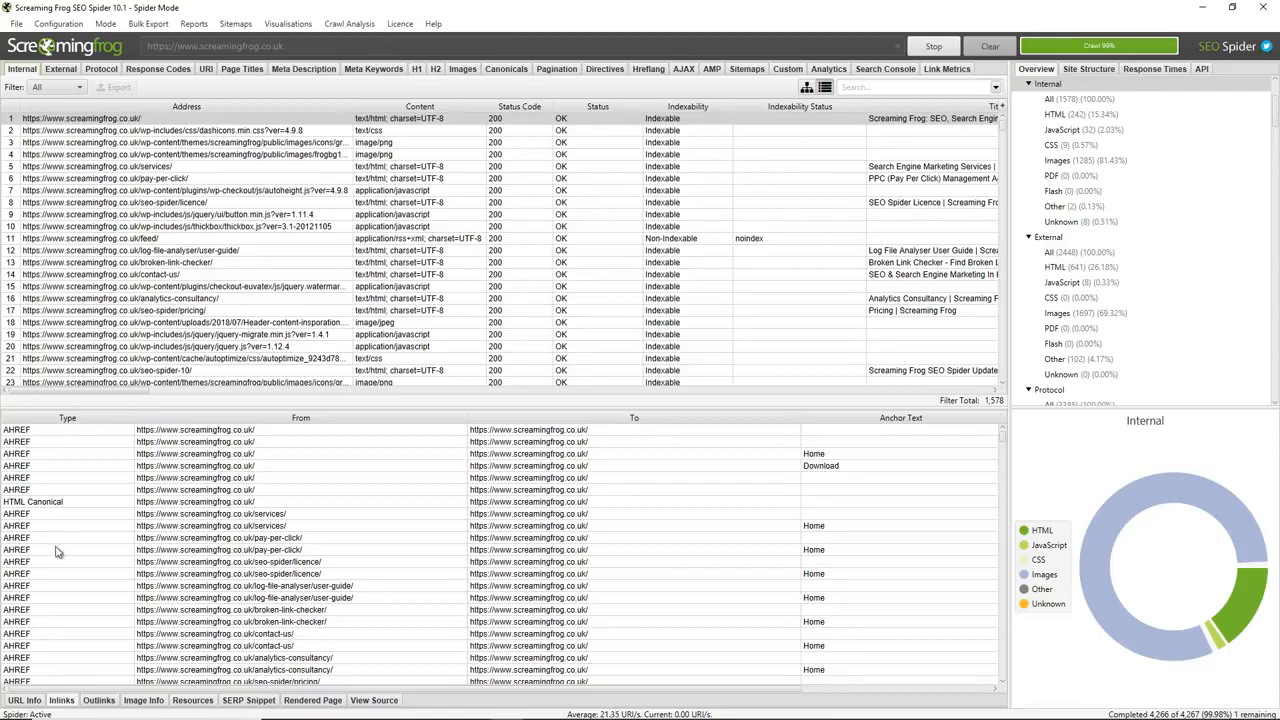
click(24, 700)
Step: Review the spider configuration's basic, limits, rendering, advanced and preferences settings, and close it without making changes
click(78, 26)
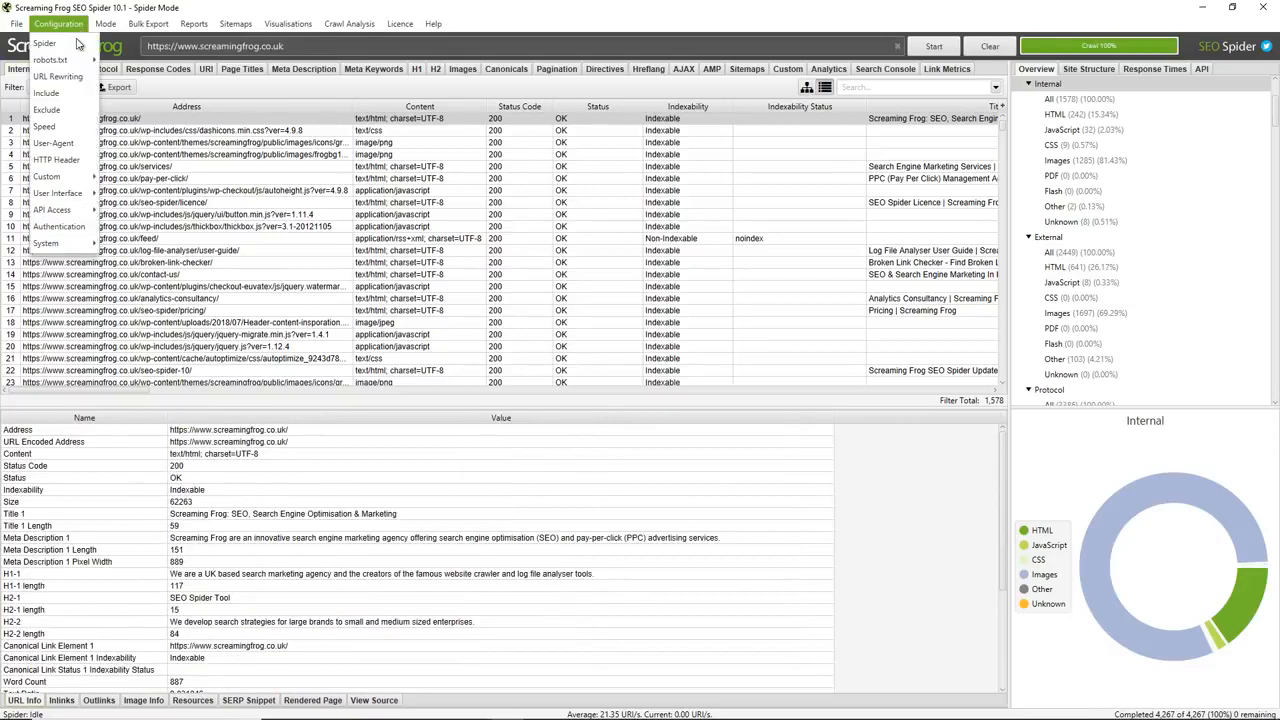
click(80, 46)
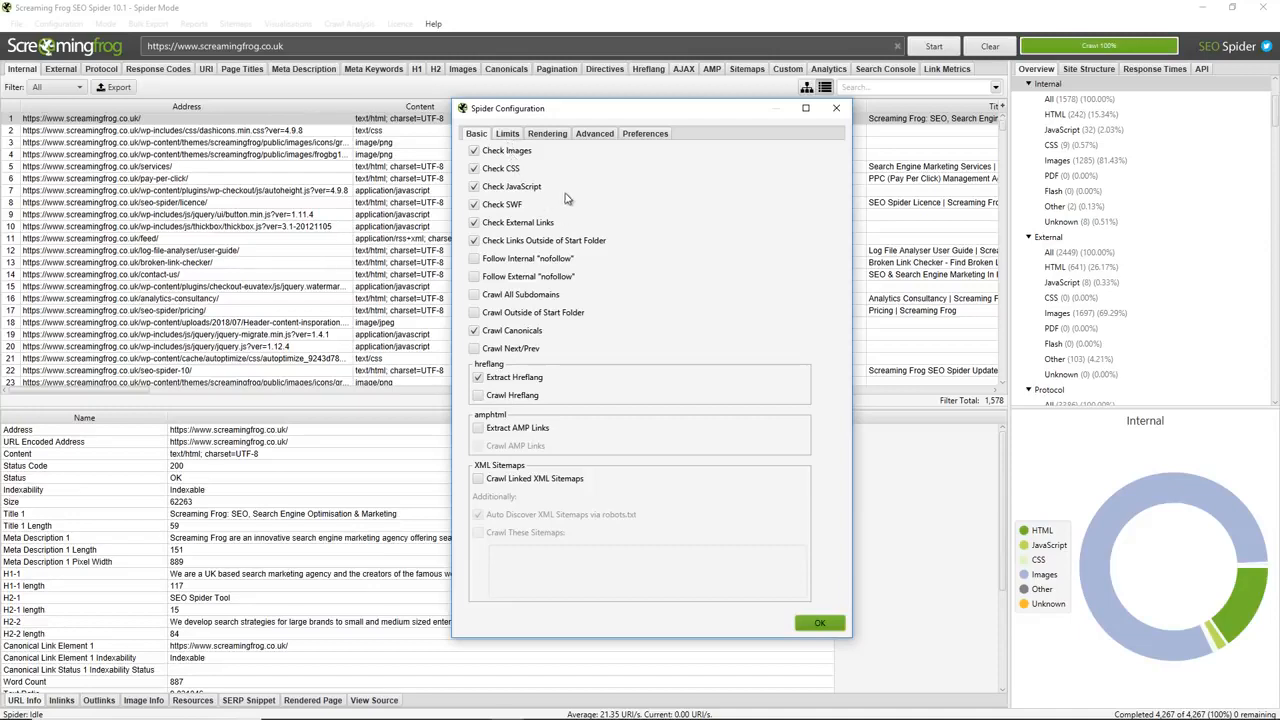
click(510, 134)
click(549, 134)
click(596, 134)
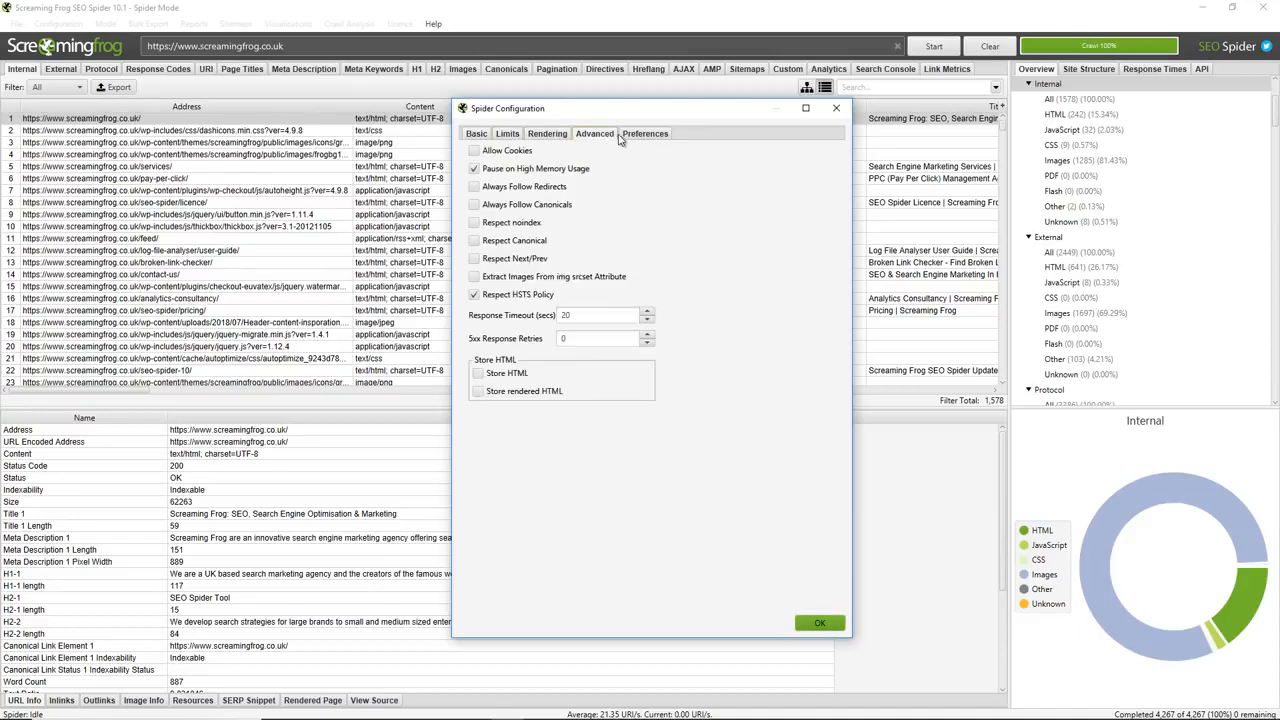
click(652, 134)
click(836, 108)
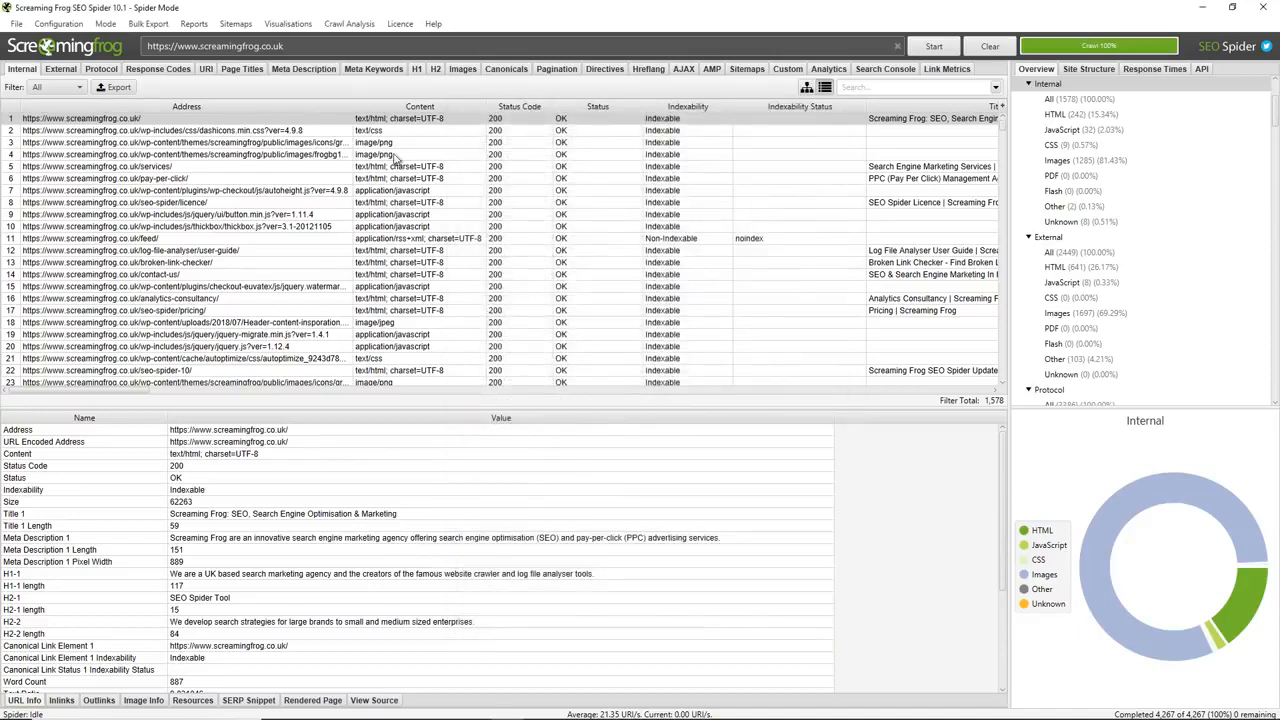
Step: Review the available crawl modes, bulk exports and reports
click(103, 24)
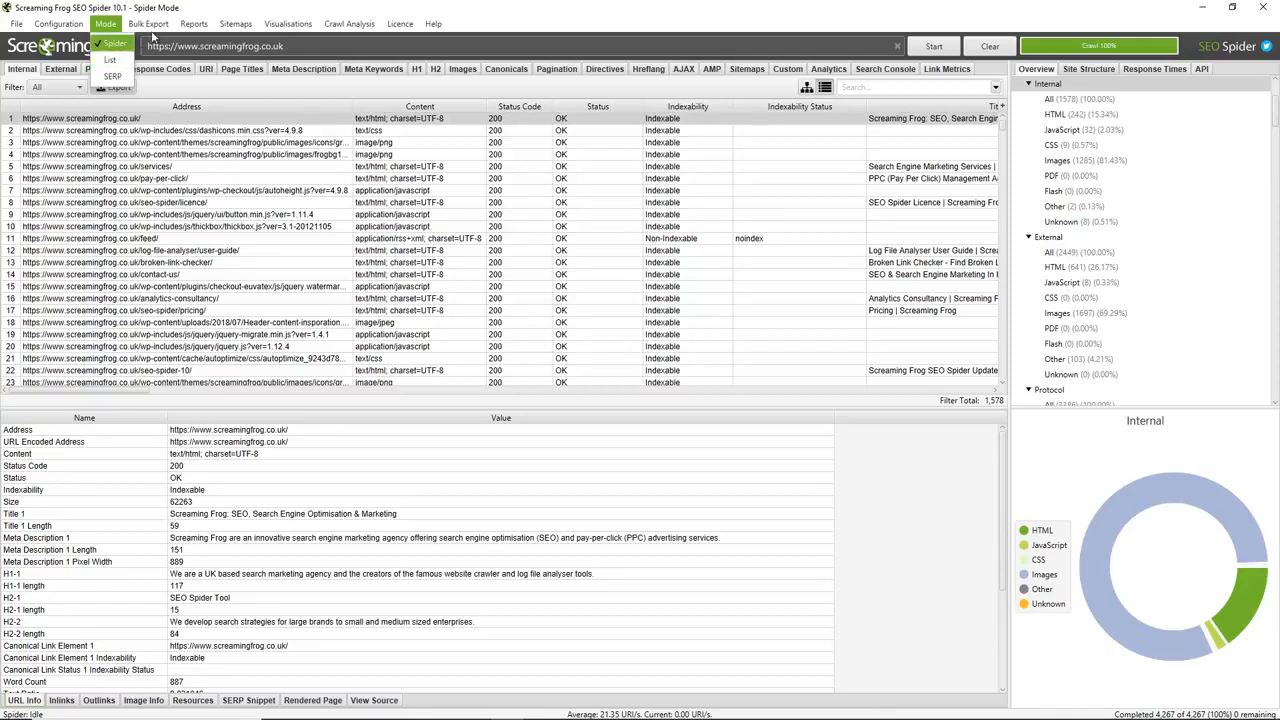
mouse_move(162, 25)
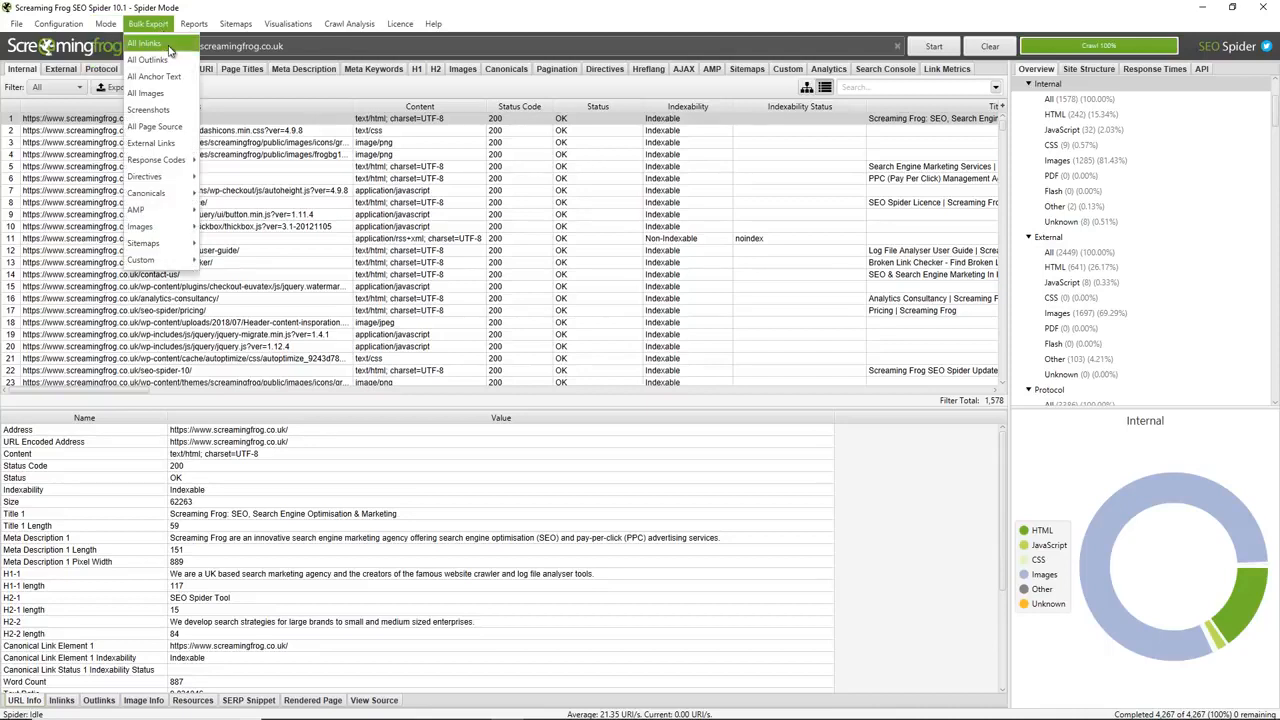
mouse_move(207, 29)
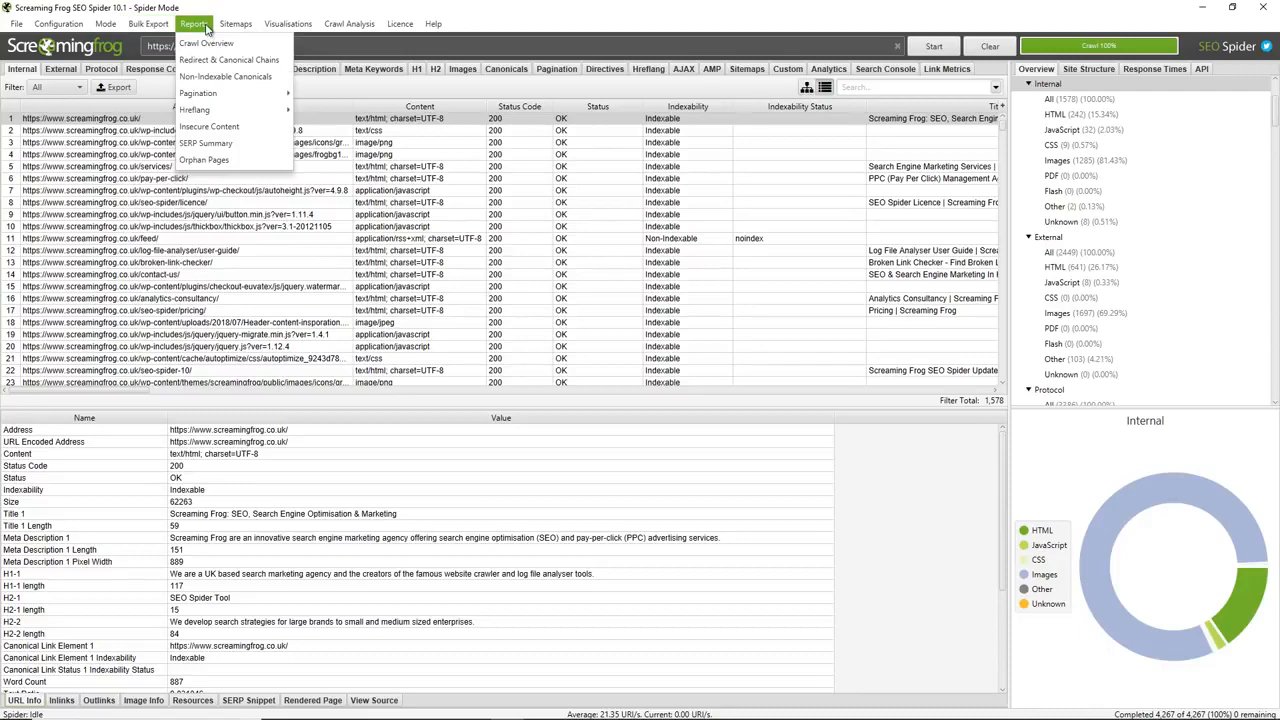
Step: Open the Force-Directed Directory Tree Diagram, focus it on the /author/ directory, and close the diagram
mouse_move(284, 24)
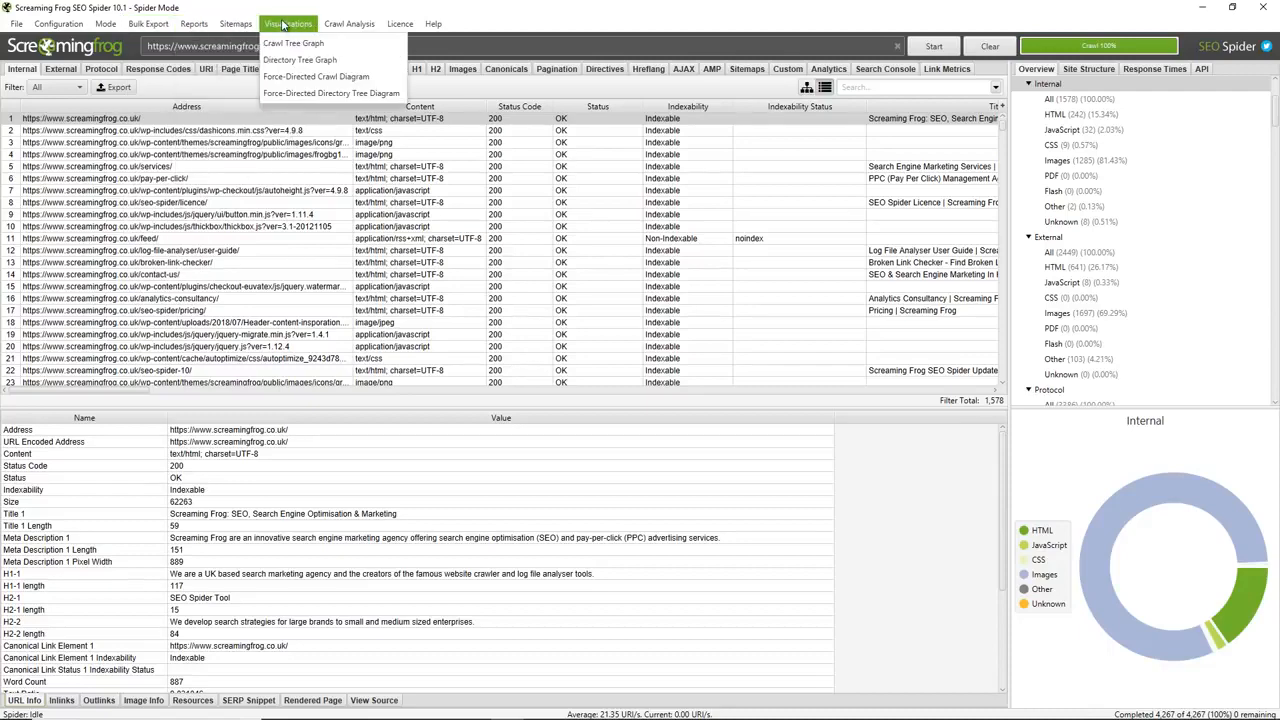
click(325, 93)
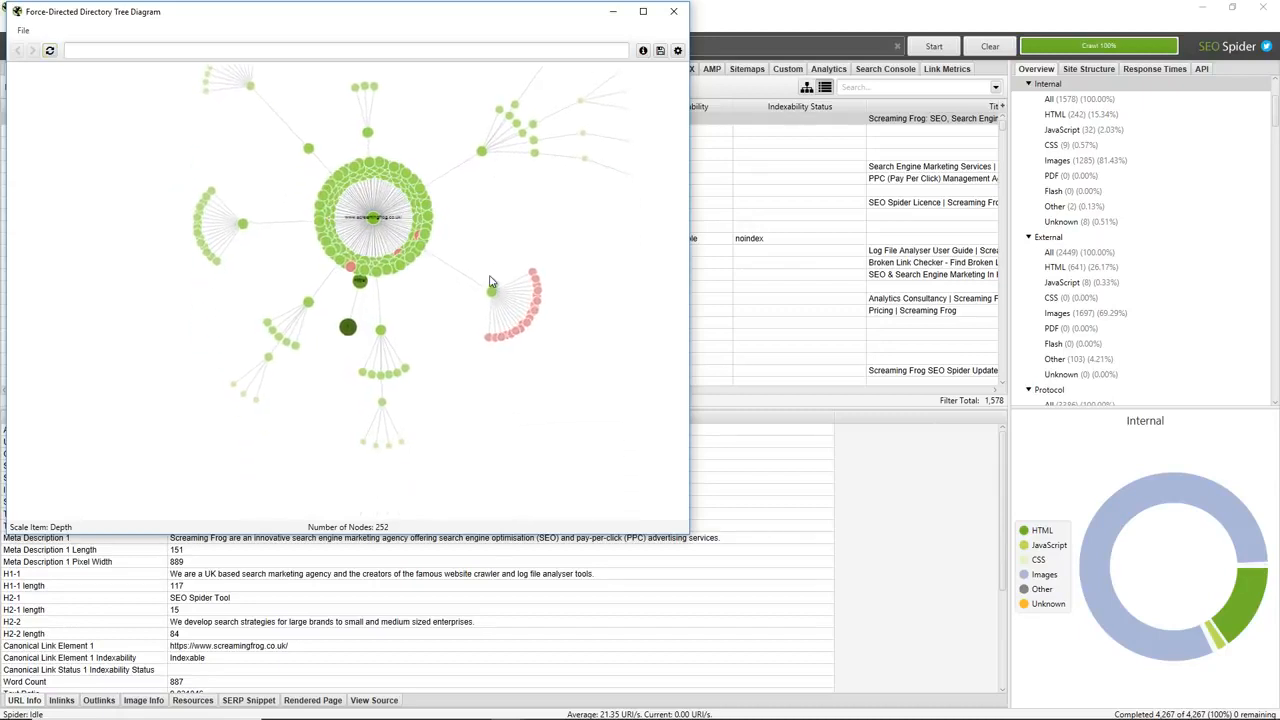
scroll(489, 276, up, 2)
mouse_move(499, 311)
click(530, 313)
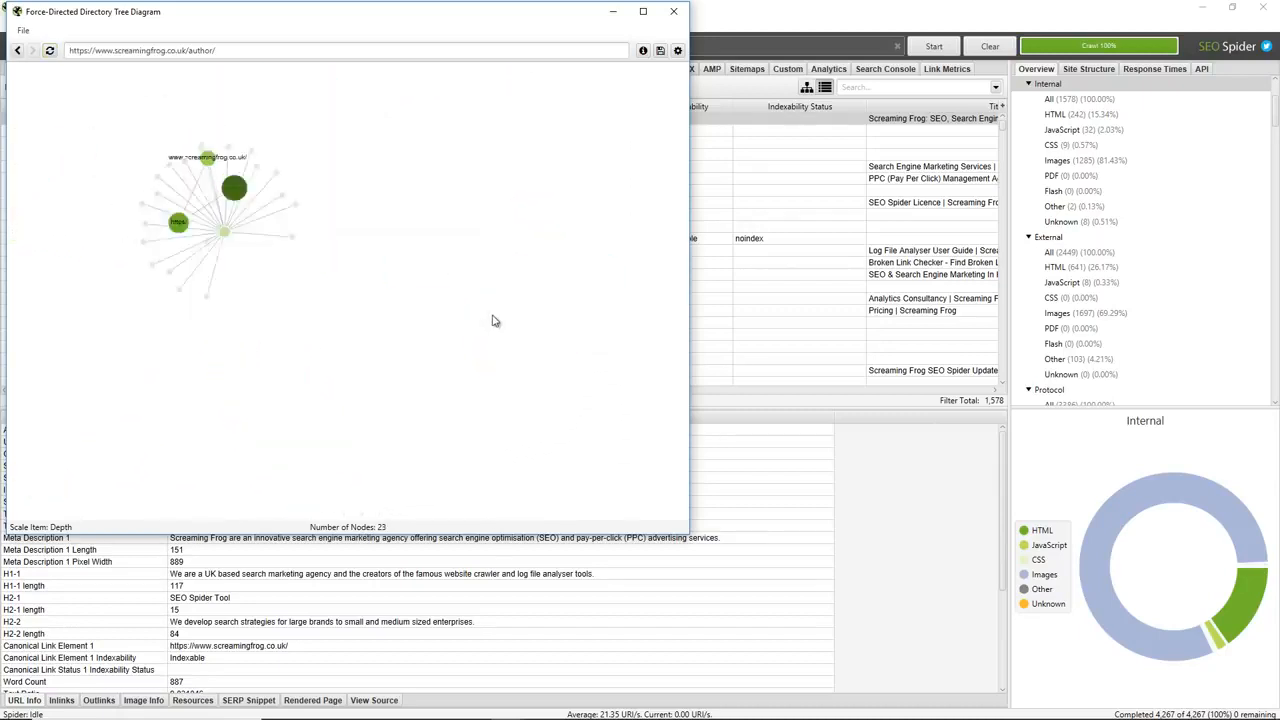
click(673, 11)
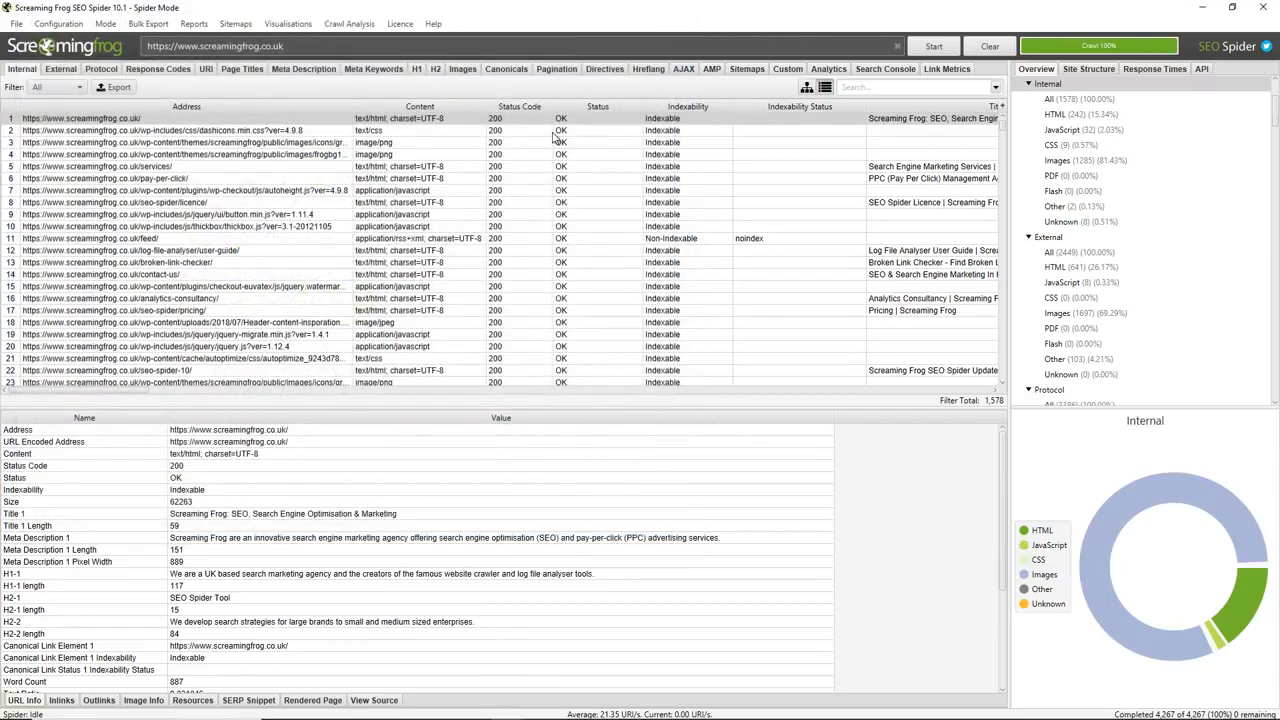